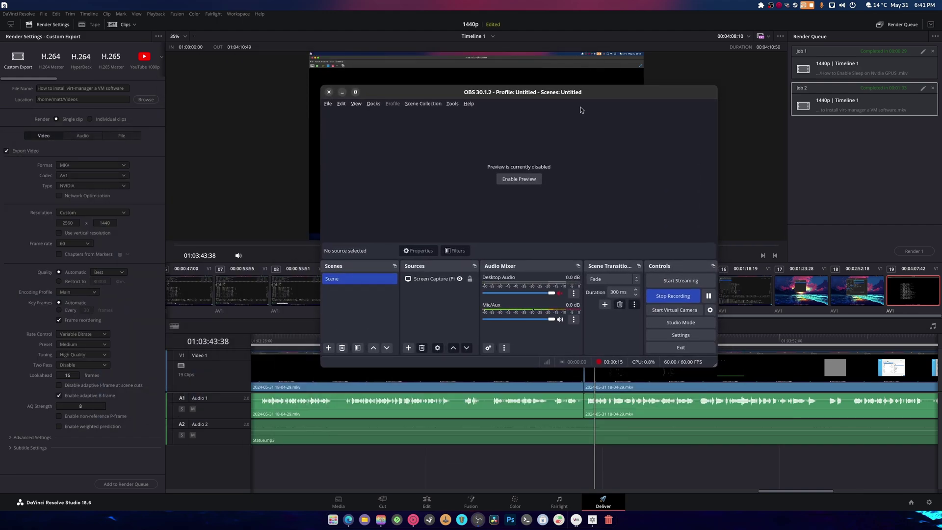
Review the Recording output settings in OBS Settings
click(680, 335)
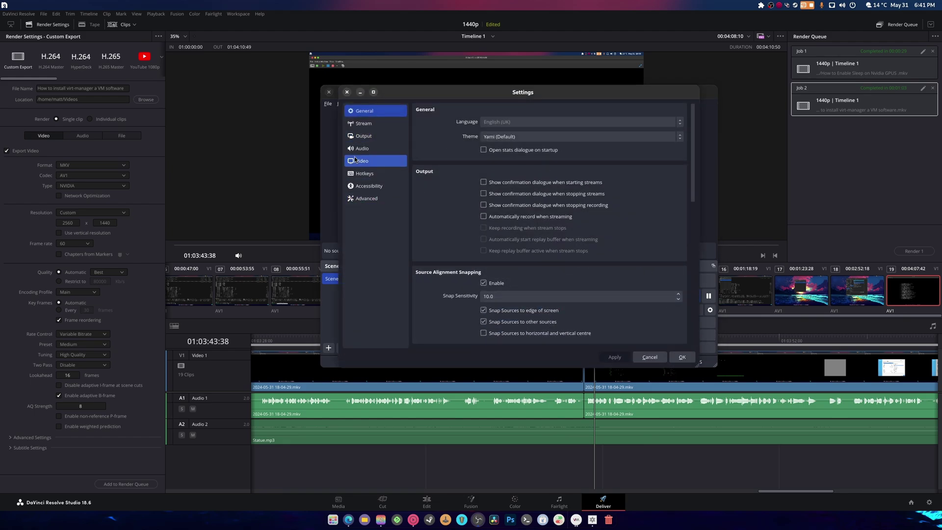
drag(469, 95, 382, 83)
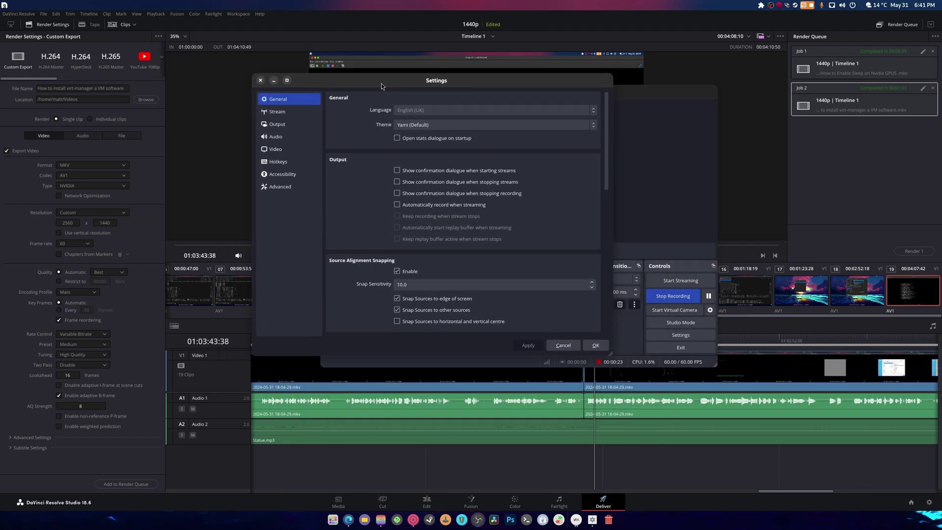
click(299, 125)
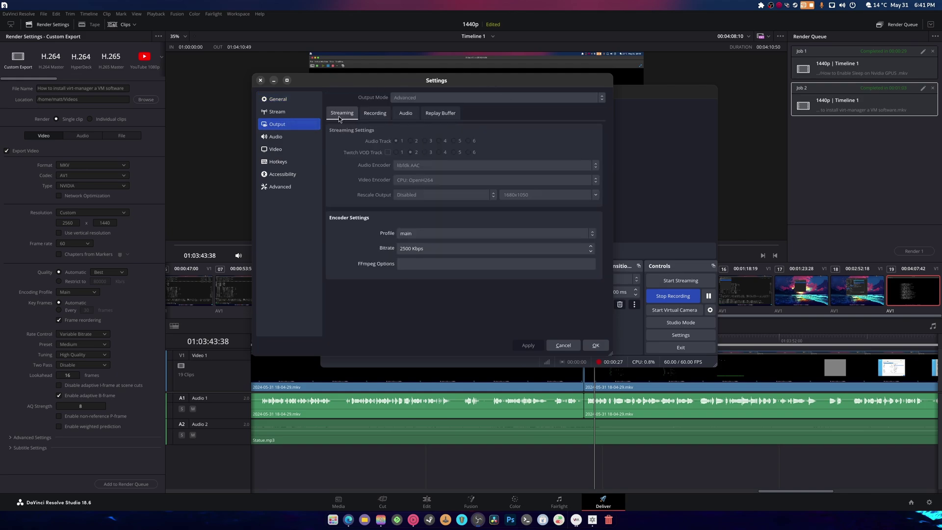
click(371, 116)
scroll(349, 229, down, 1)
scroll(349, 229, up, 1)
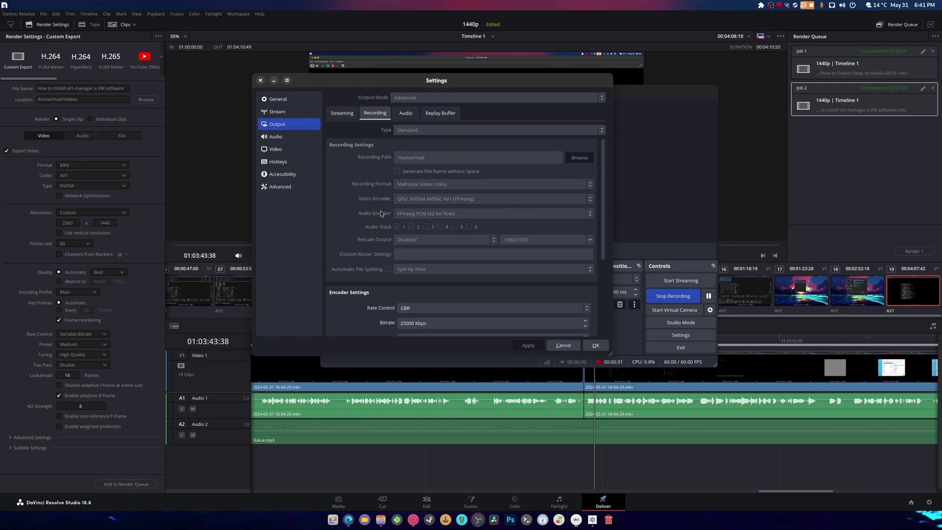
Close Settings without saving and launch a second OBS instance despite the already-running warning
click(572, 346)
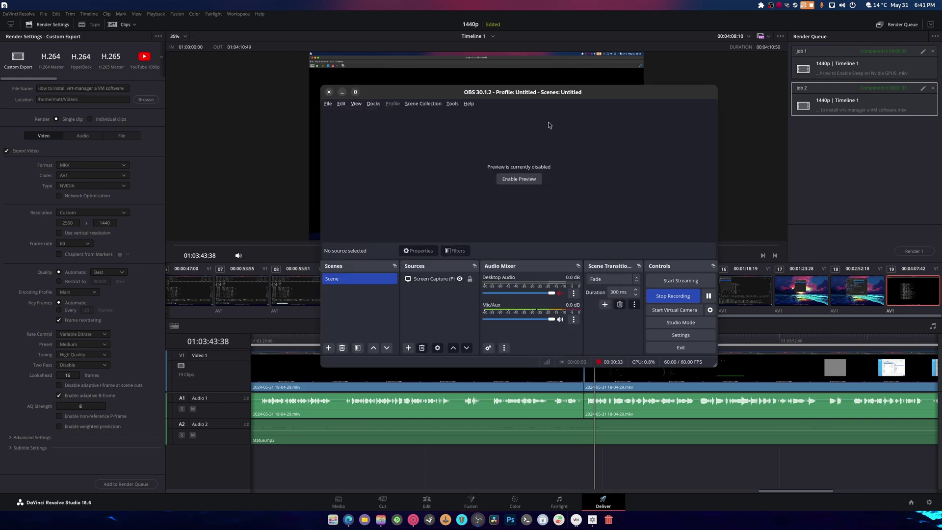
click(448, 506)
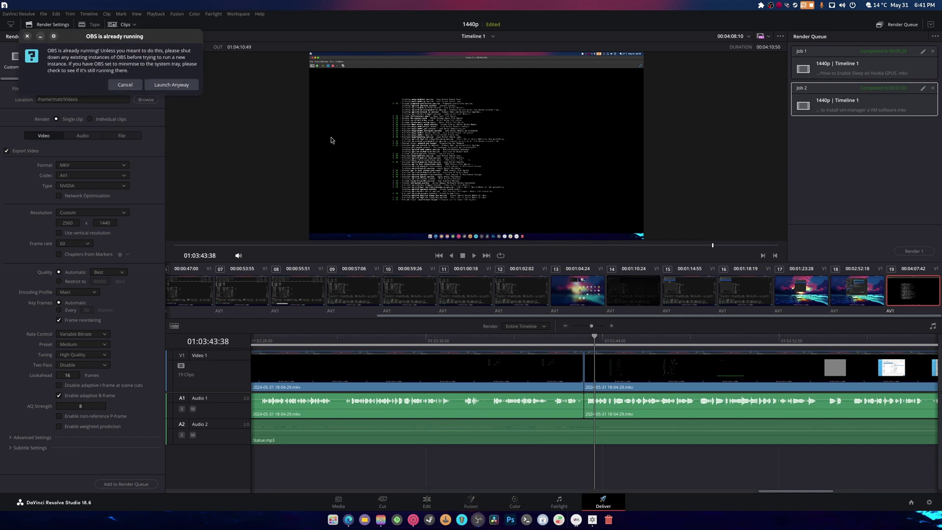
click(168, 88)
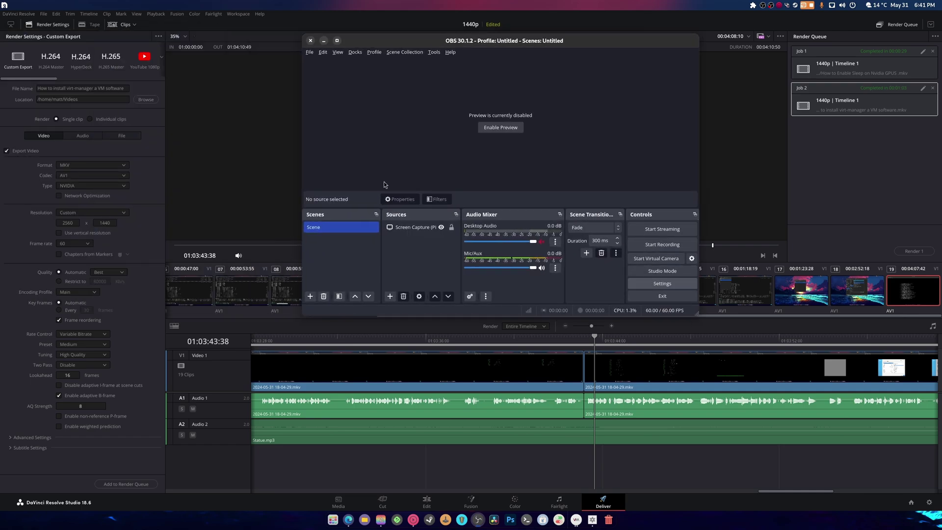
Show the Recording output settings with Output Mode kept on Advanced
click(345, 84)
click(471, 58)
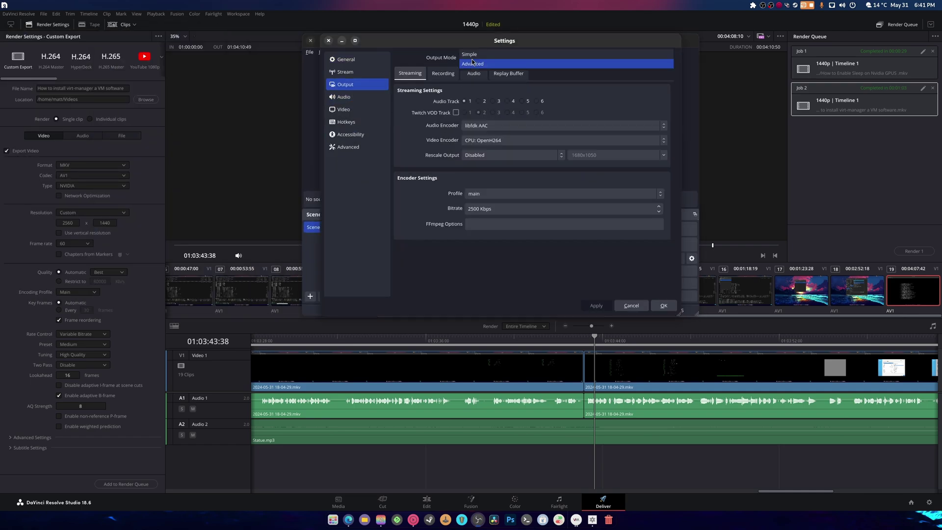
click(472, 63)
click(441, 74)
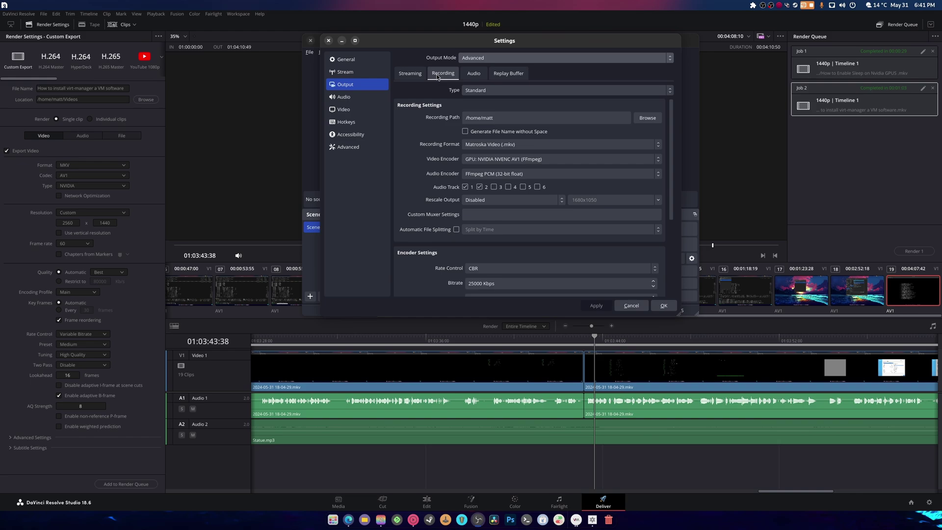
Enlarge the settings window, then check Resolve's Linear PCM 24-bit audio render settings
drag(454, 56, 279, 66)
drag(501, 324, 675, 485)
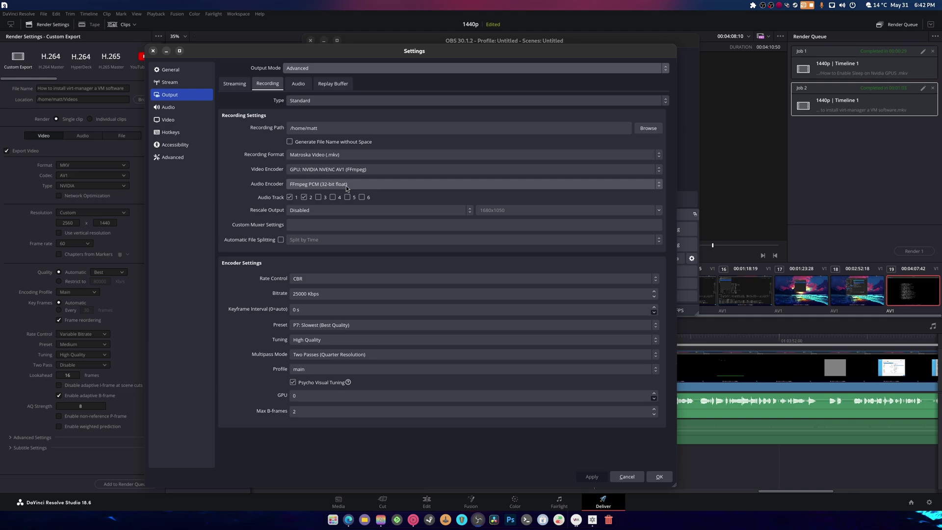
click(75, 149)
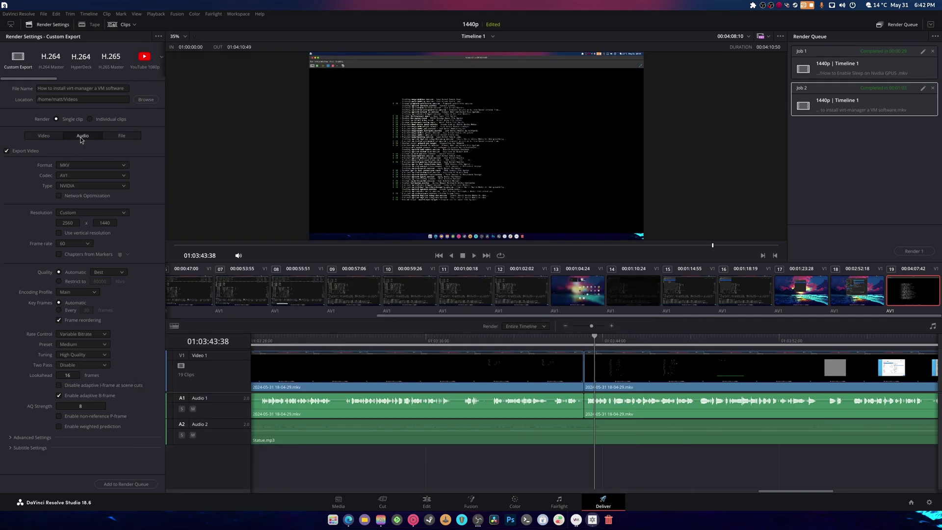
click(80, 137)
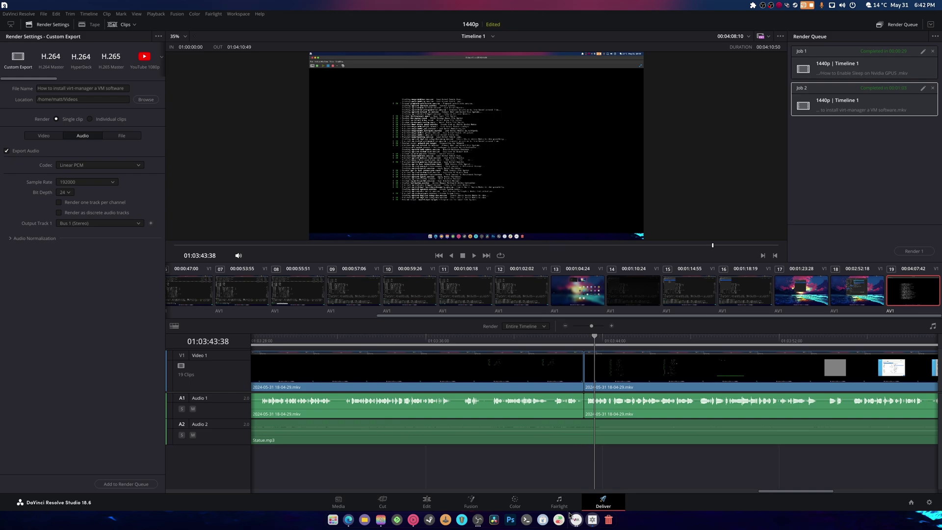
click(477, 521)
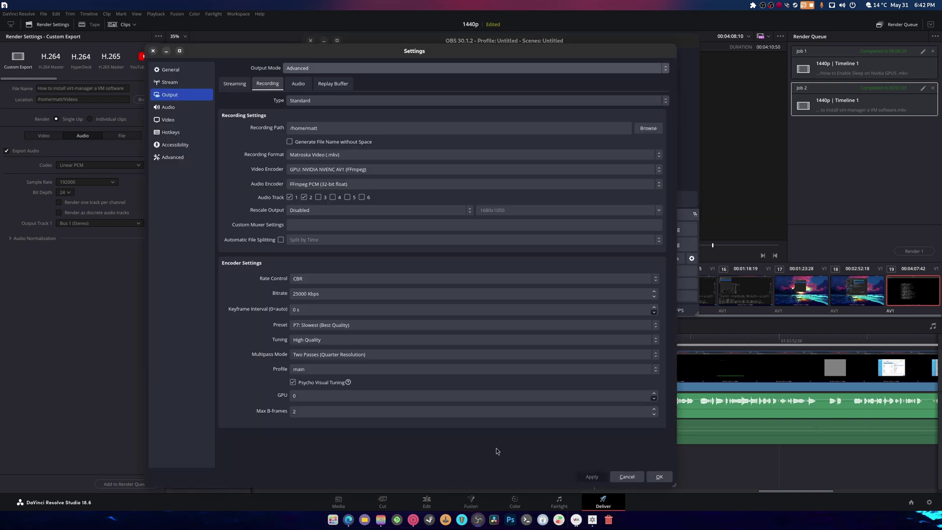
click(317, 184)
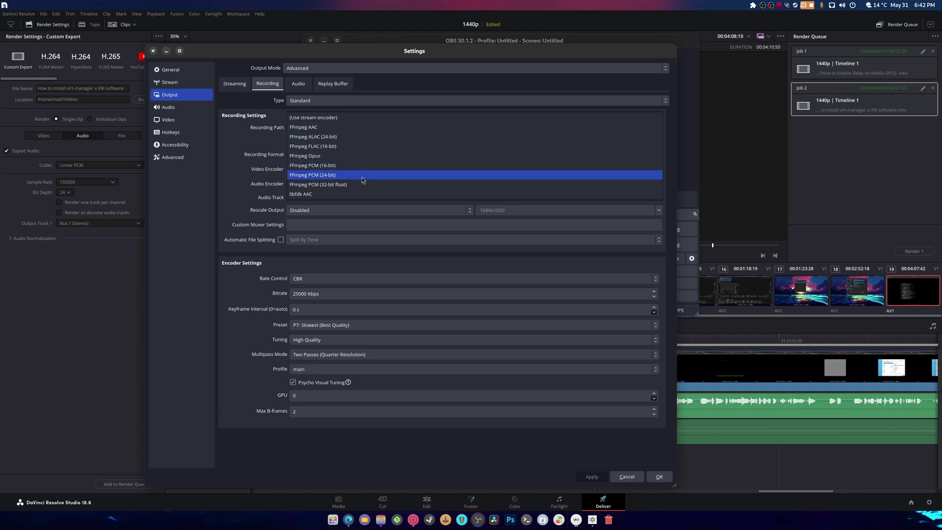
click(338, 184)
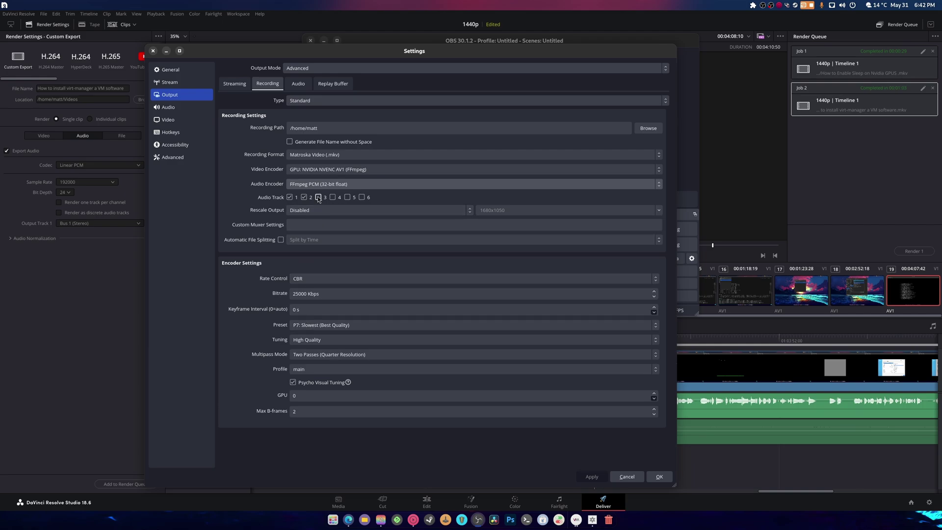
click(330, 170)
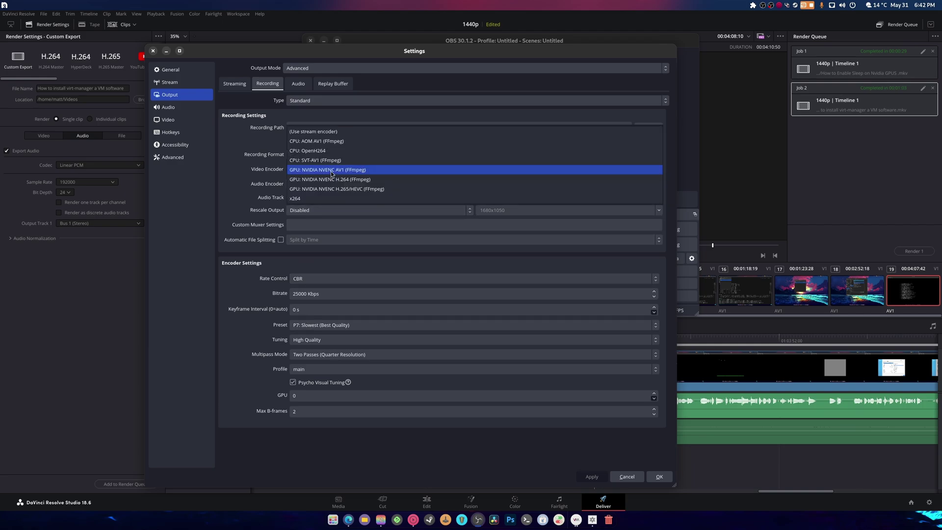
click(332, 170)
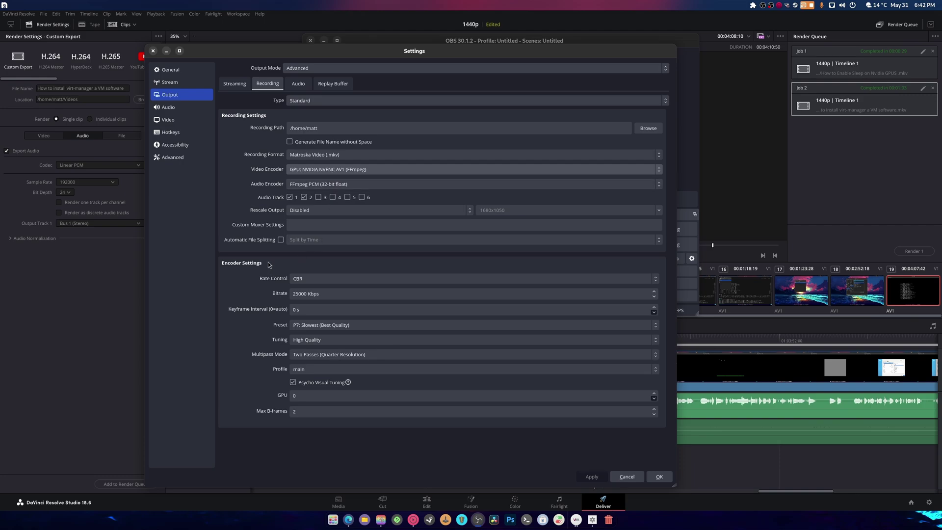
click(337, 326)
click(229, 333)
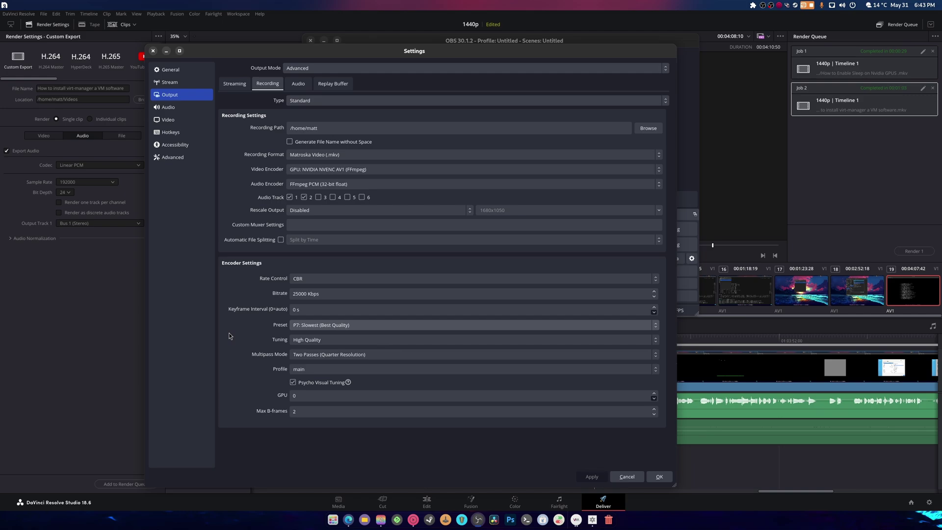
click(308, 293)
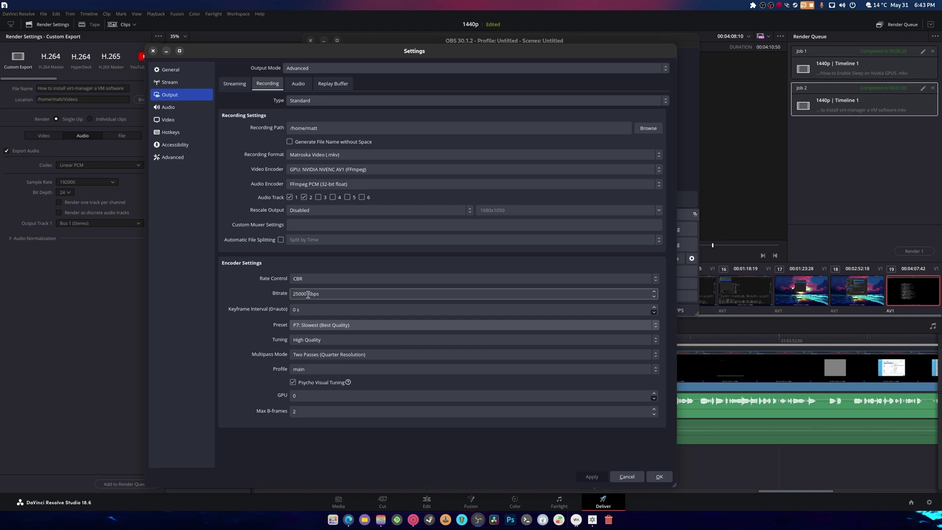
click(319, 327)
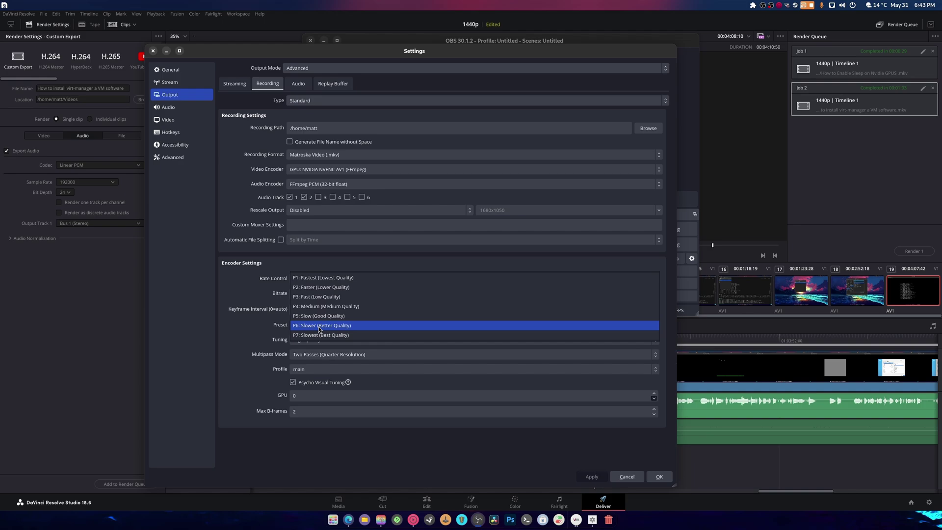
click(356, 336)
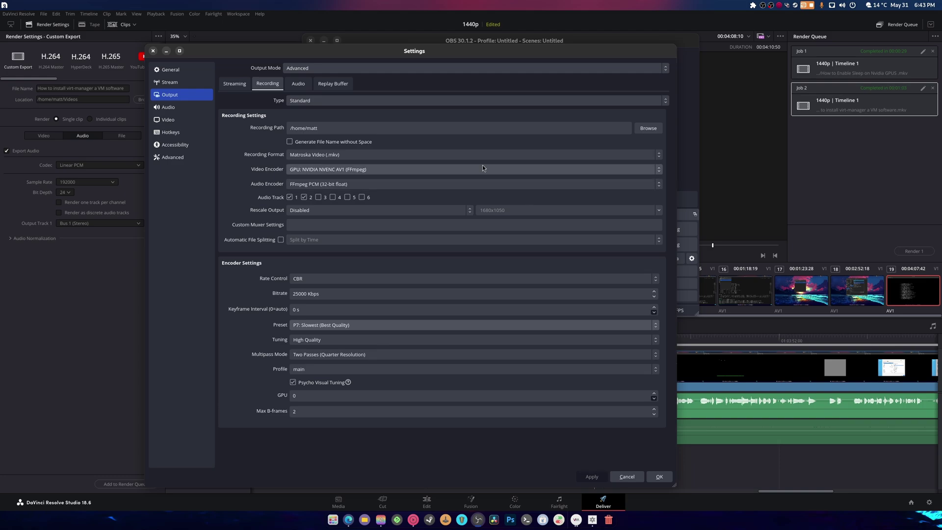
Check the per-track audio bitrates, then go back to the Recording settings
click(298, 83)
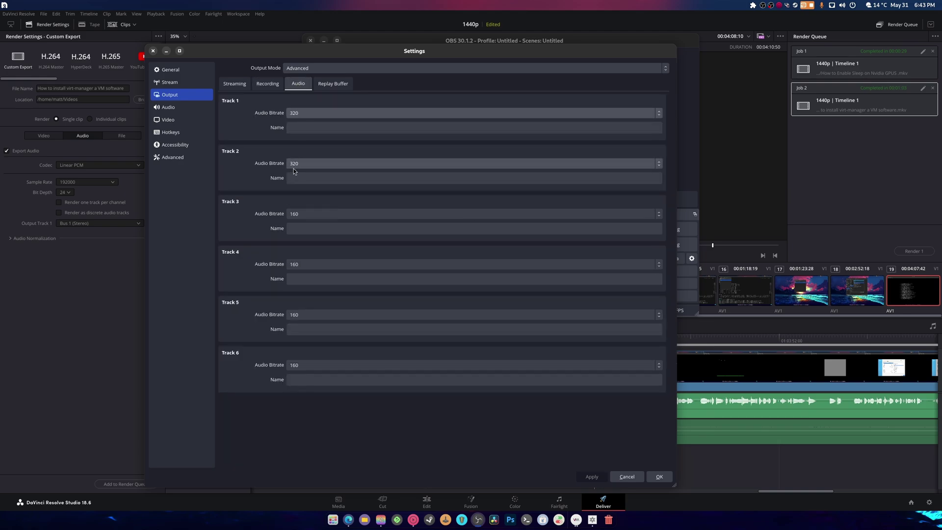
click(268, 88)
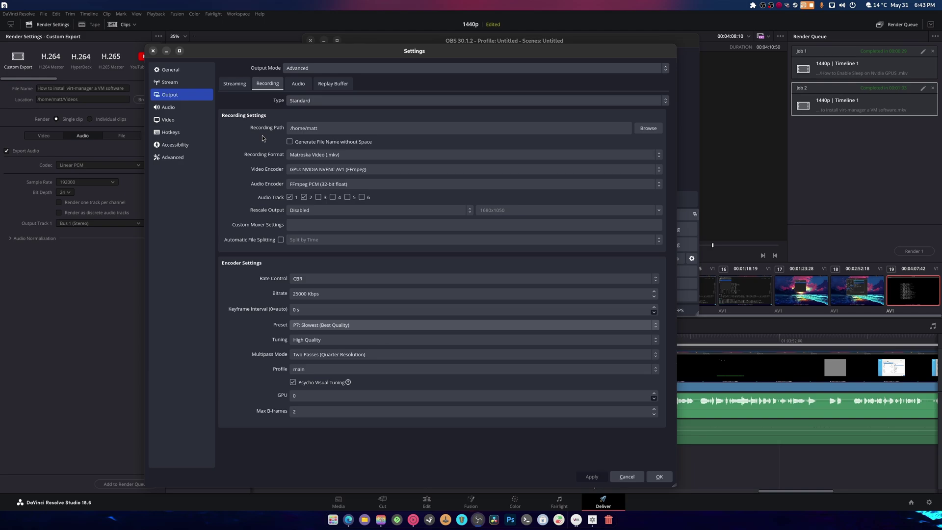
Set recording to Custom Output (FFmpeg) with matroska container and 25000 Kbps video bitrate
click(300, 101)
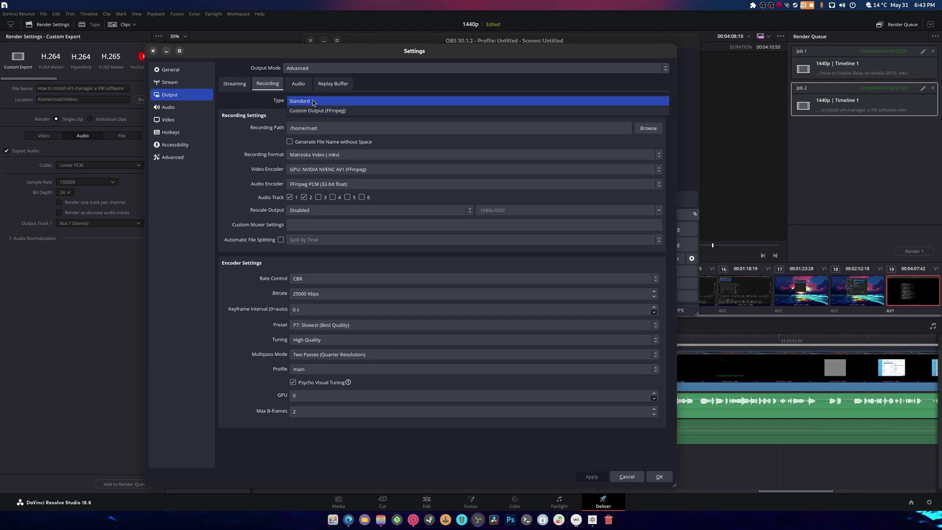
click(308, 110)
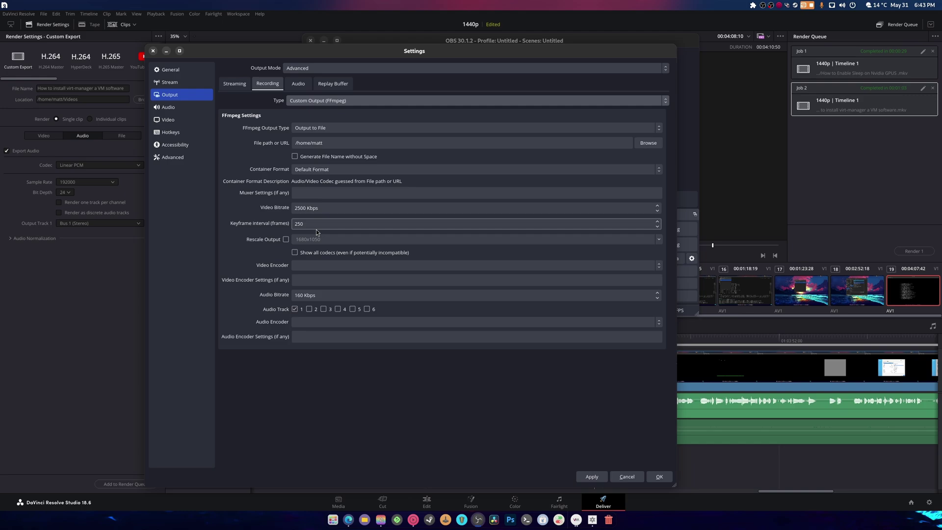
click(353, 169)
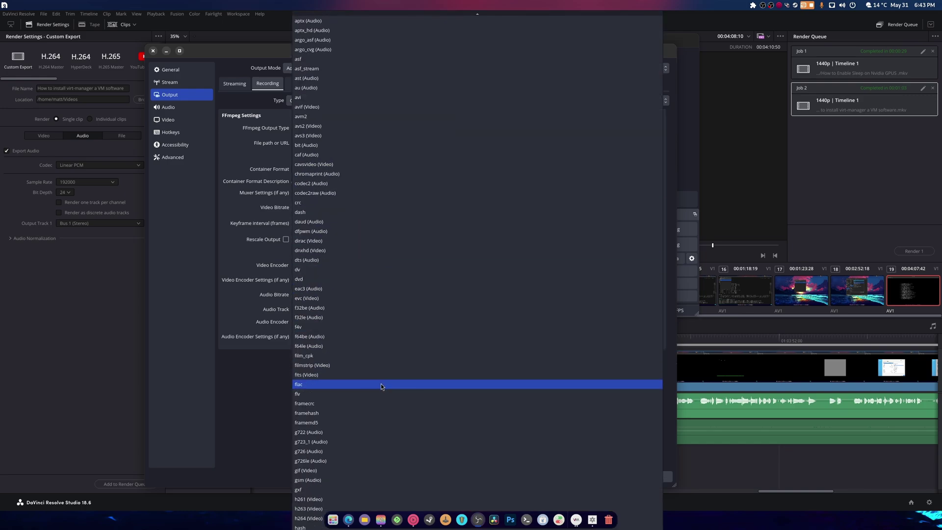
scroll(381, 384, down, 19)
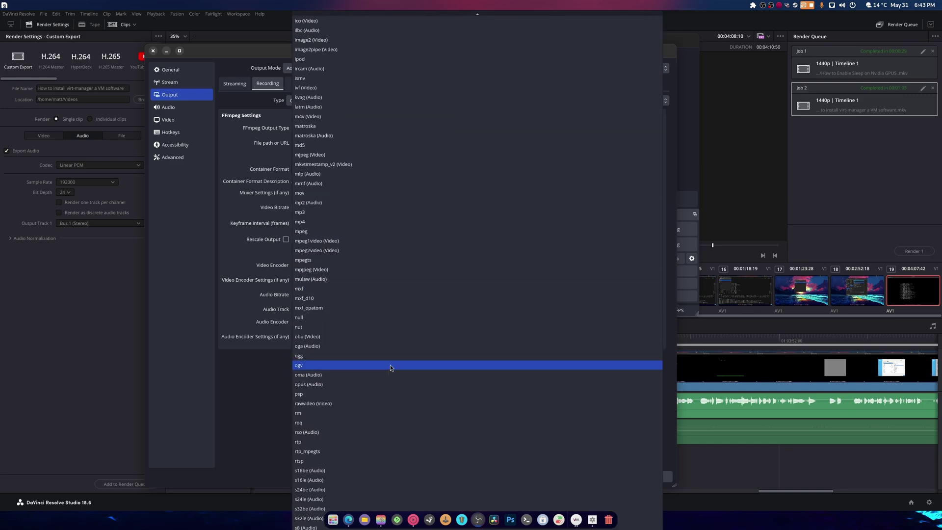
click(313, 129)
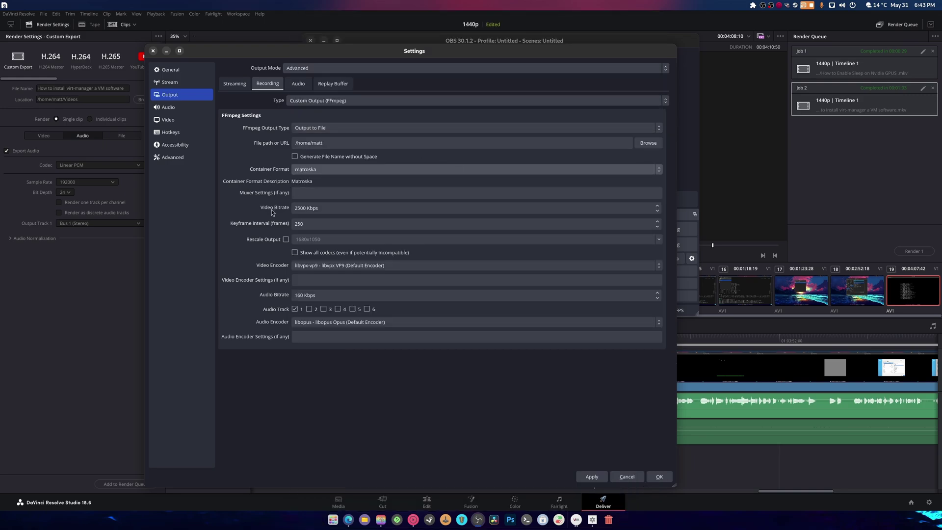
click(336, 208)
text(0)
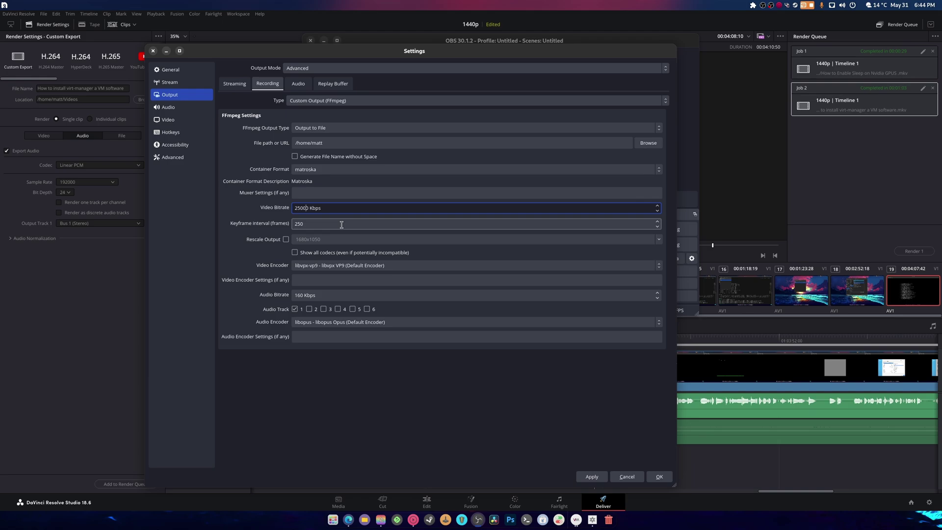
click(246, 236)
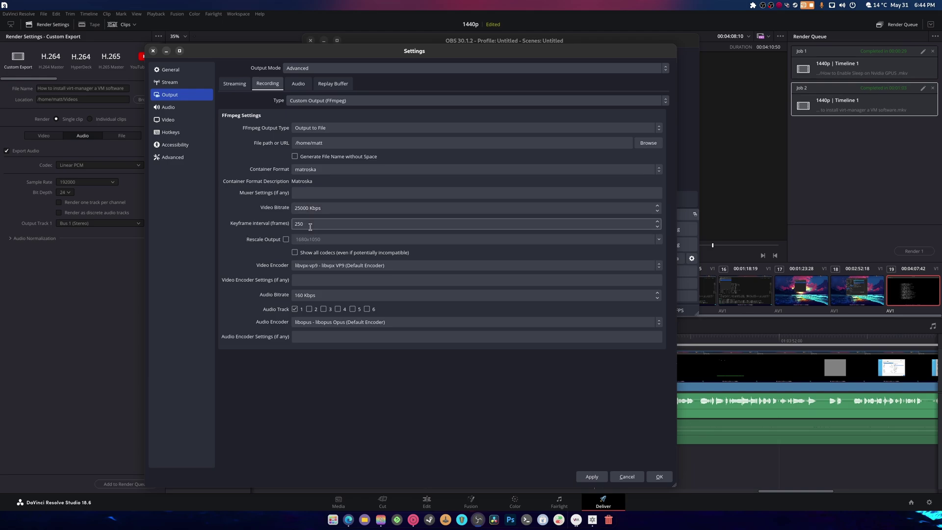
Choose the av1_nvenc NVIDIA NVENC AV1 video encoder
click(356, 265)
scroll(398, 316, up, 1)
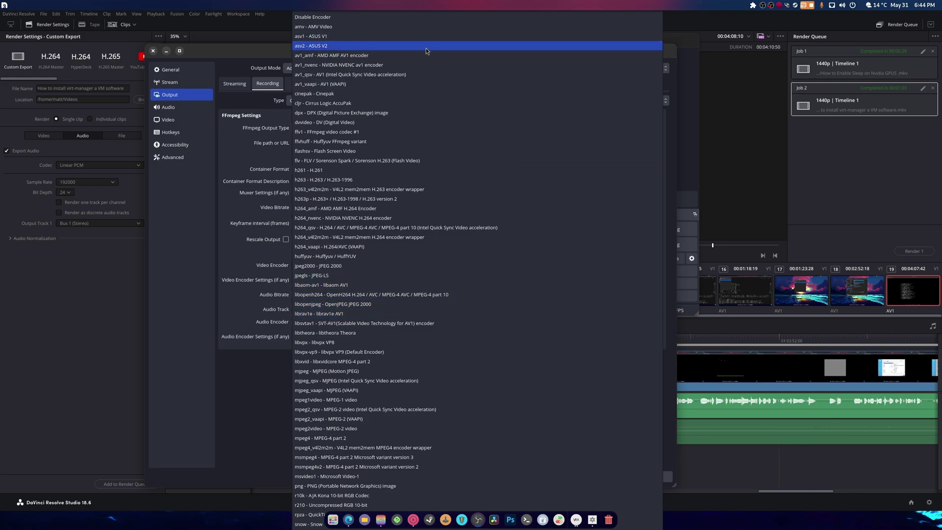
click(338, 67)
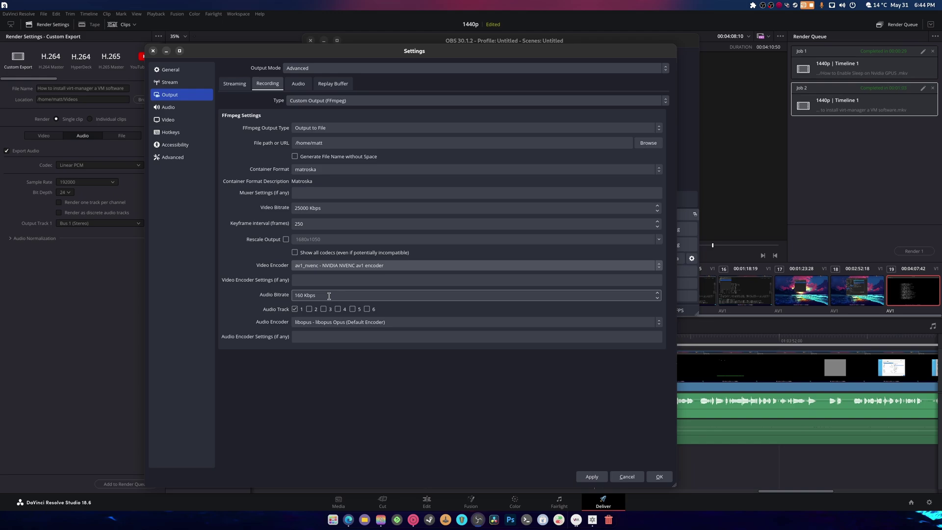
Set the audio bitrate to 4096 Kbps
drag(329, 296, 273, 293)
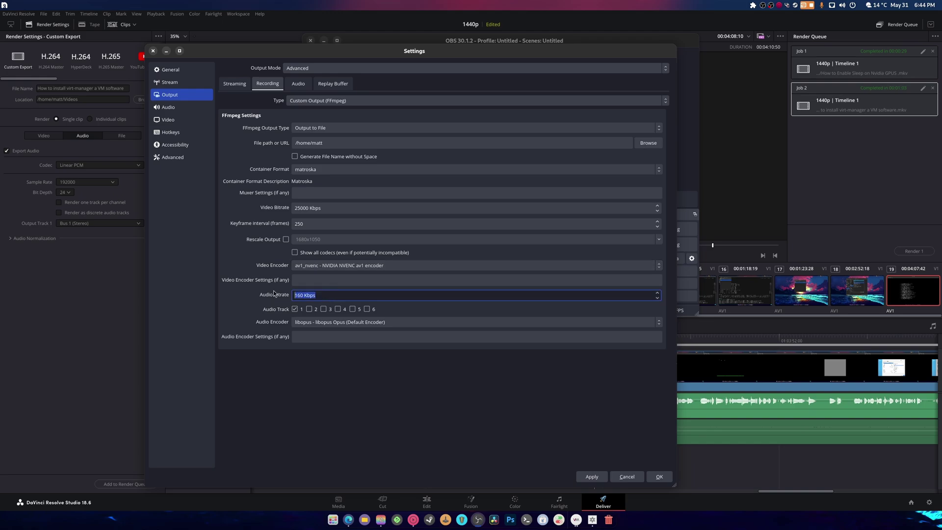
text(600)
key(Up)
key(Up)
key(Up)
key(Up)
key(Up)
key(Up)
key(Up)
key(Up)
key(Up)
key(Up)
key(Up)
key(Up)
key(Up)
key(Up)
key(Up)
key(Up)
key(Up)
key(Up)
key(Right)
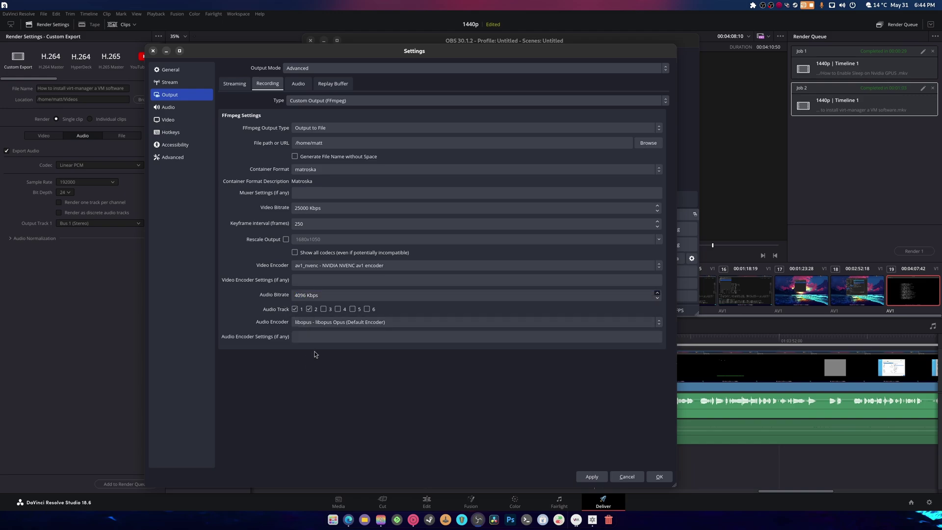
click(319, 324)
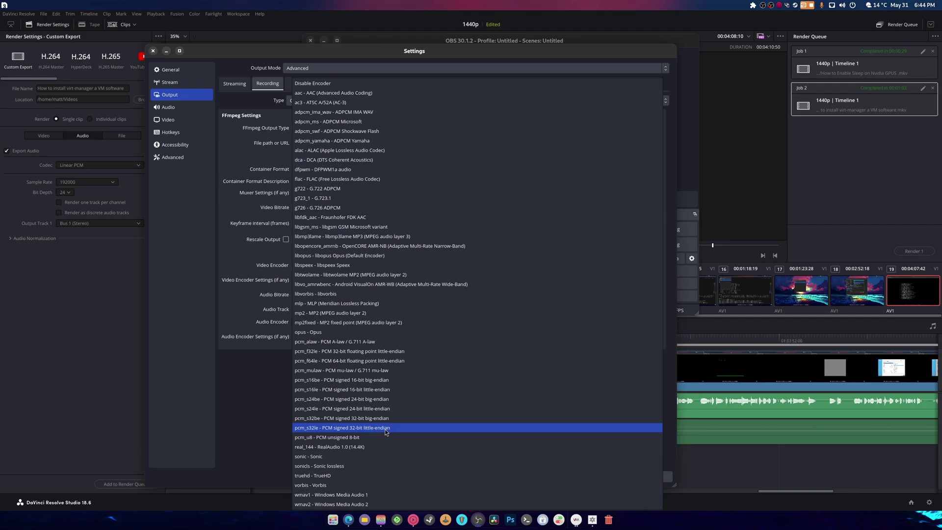
Select pcm_s24le as the audio encoder and save the settings with OK
click(337, 412)
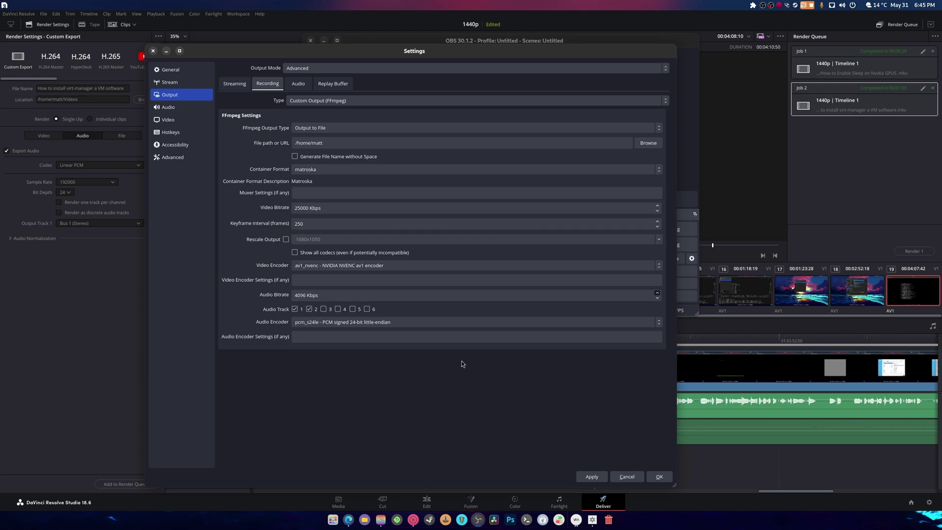
click(652, 478)
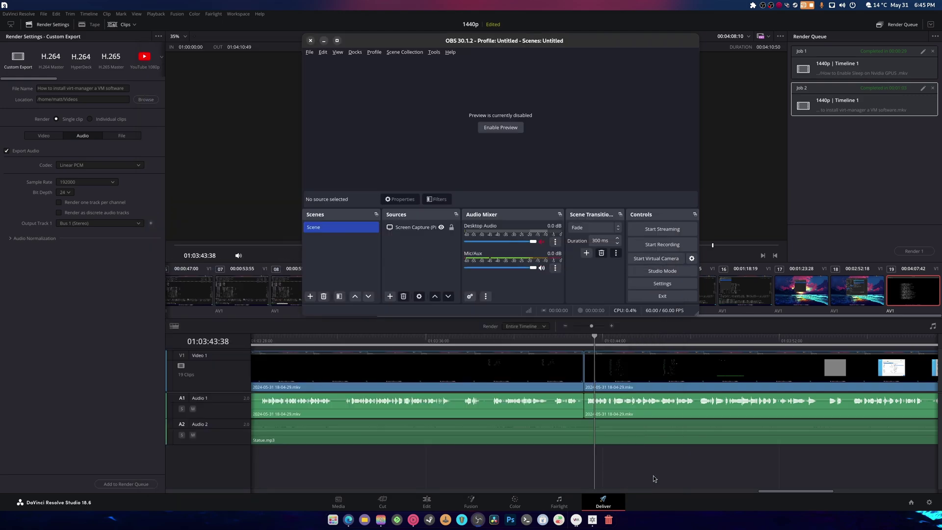
Start a test recording in OBS and hide the OBS window
click(668, 248)
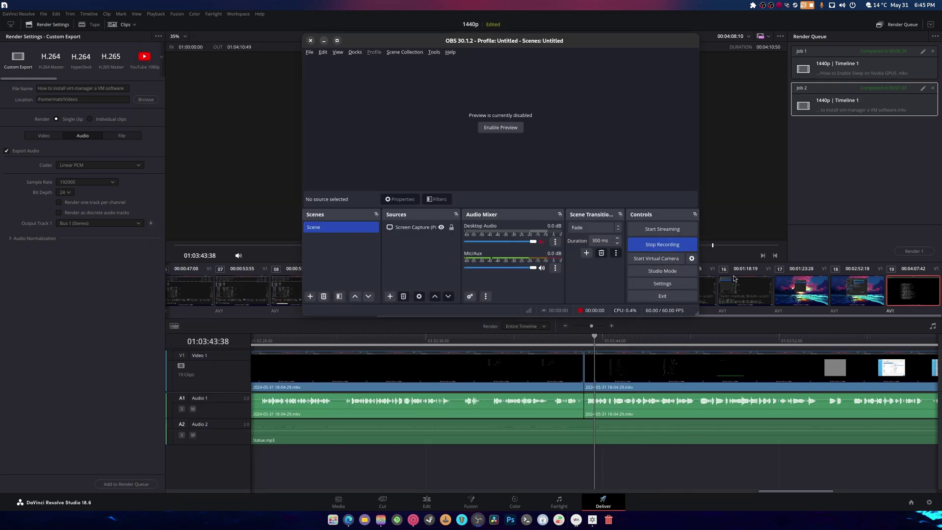
drag(475, 42, 384, 165)
key(super+h)
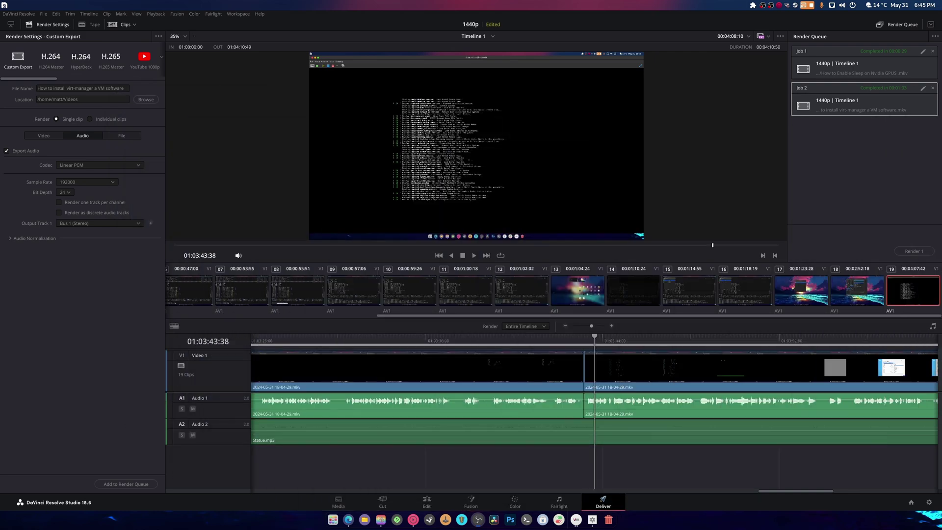
Switch DaVinci Resolve to the Edit page
click(333, 519)
click(335, 519)
click(335, 520)
click(335, 519)
click(382, 500)
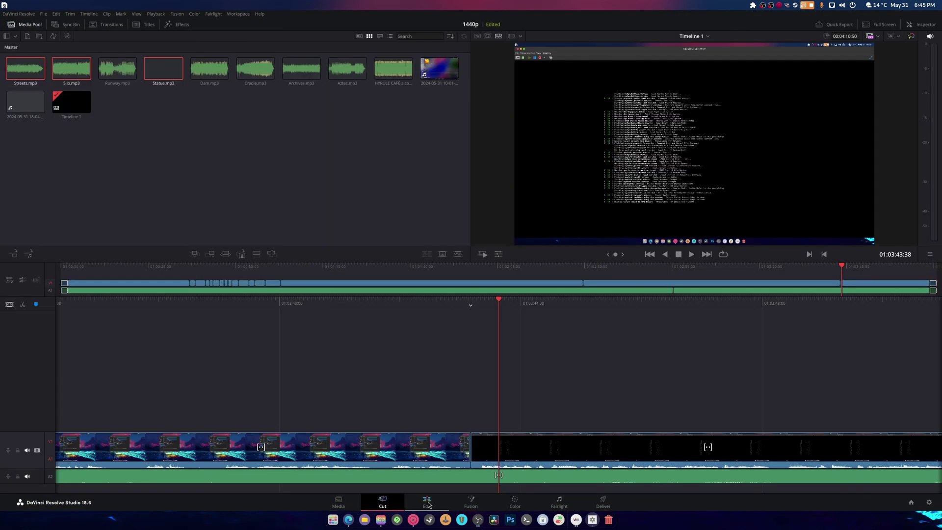
click(426, 501)
click(333, 519)
click(333, 521)
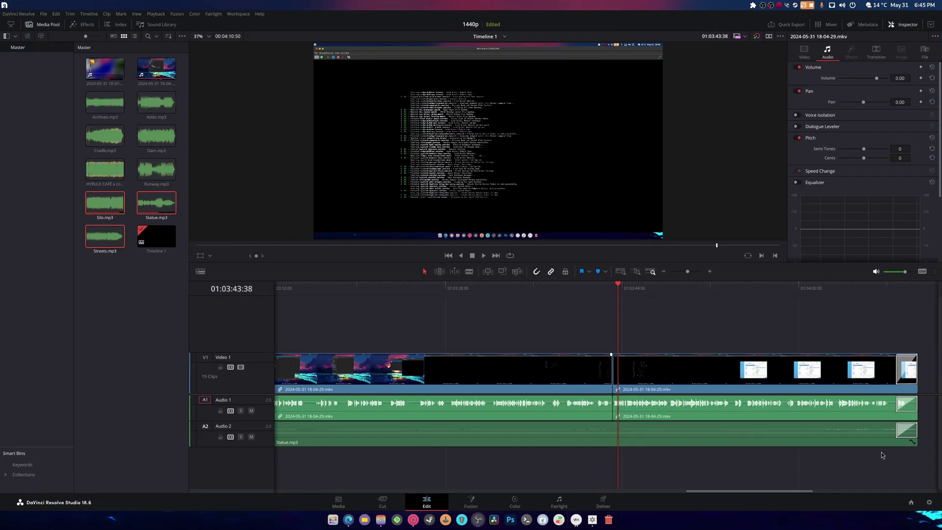
Select all clips on Timeline 1 and delete them
drag(911, 462, 845, 375)
key(ctrl+a)
key(Delete)
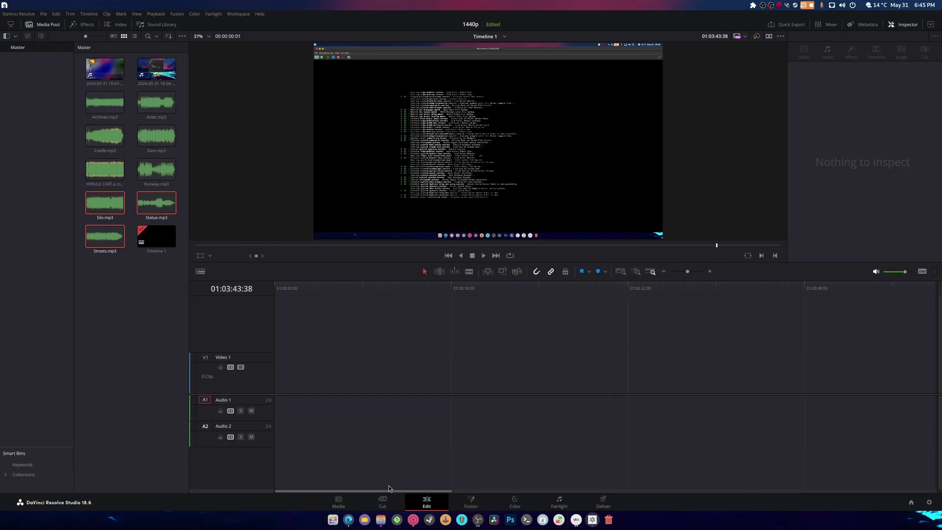
click(365, 520)
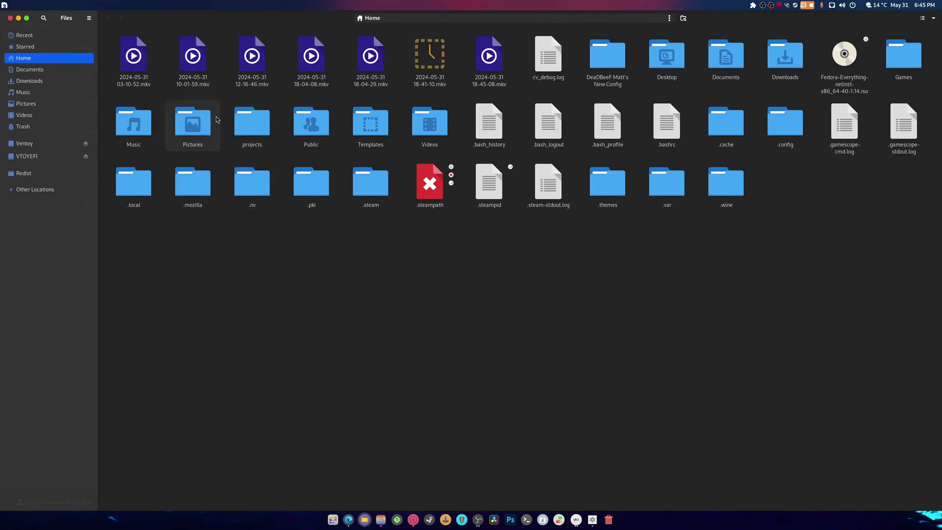
key(alt+Tab)
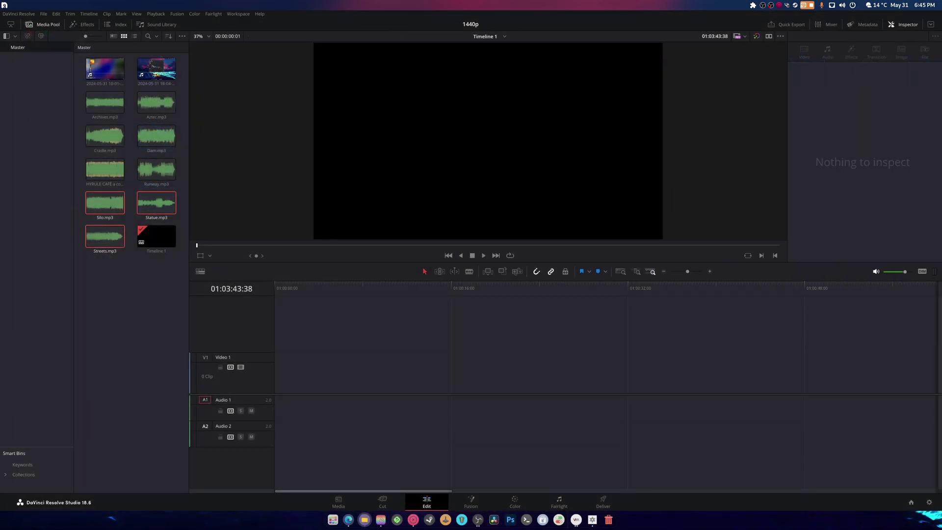
drag(858, 120, 149, 383)
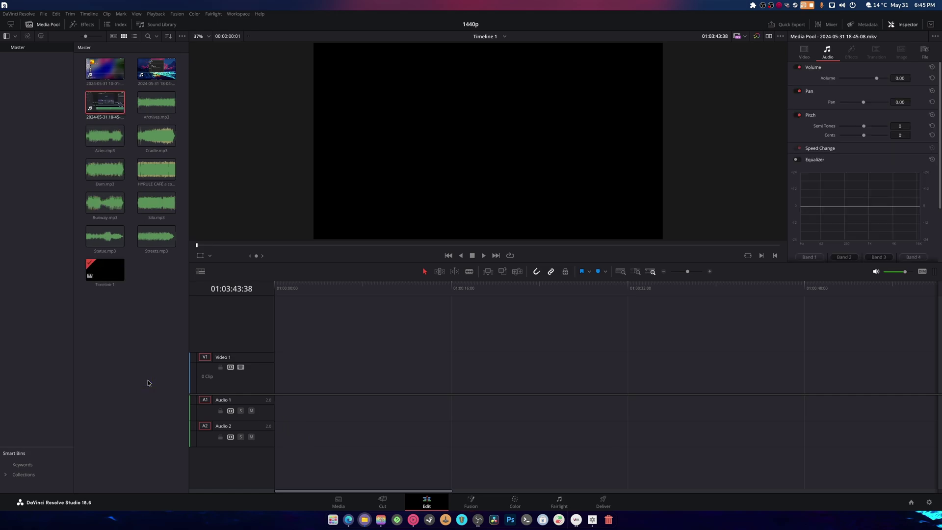
drag(98, 103, 275, 375)
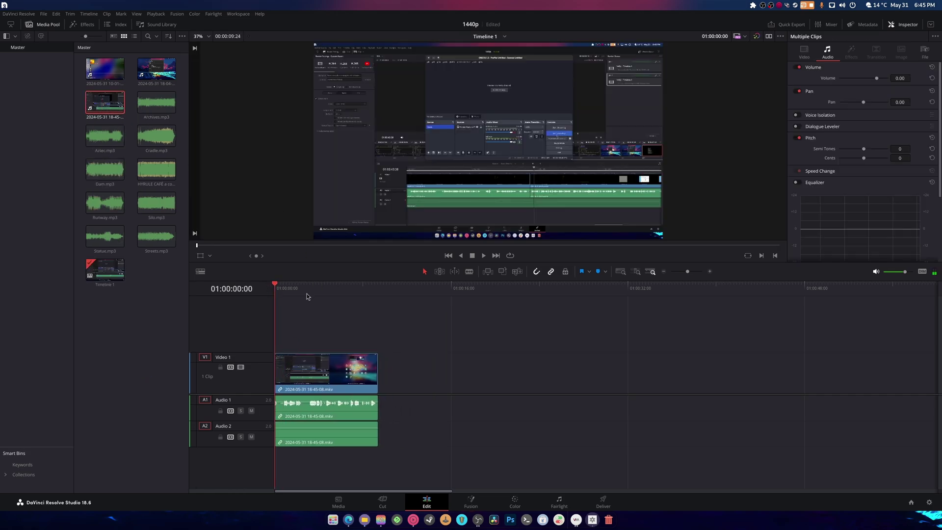
Play back the recording, stop it, and bring up Files
click(483, 256)
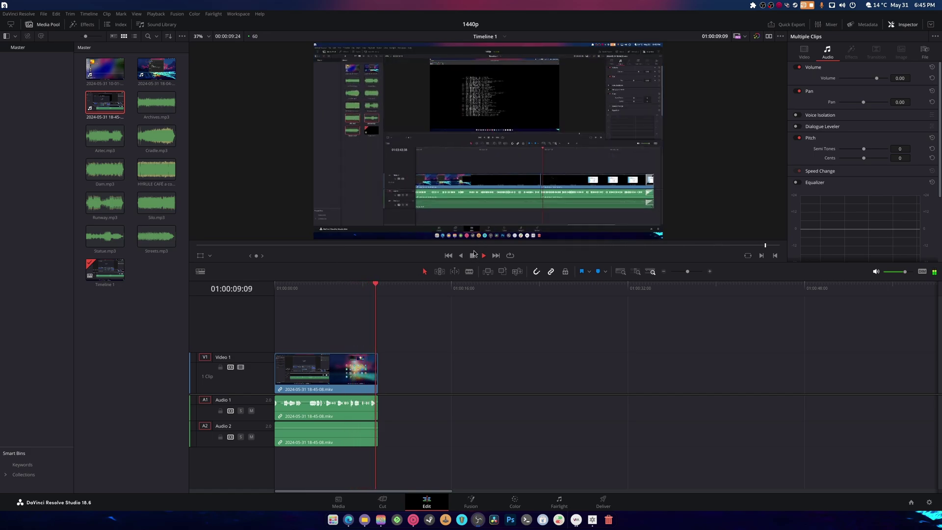
click(473, 256)
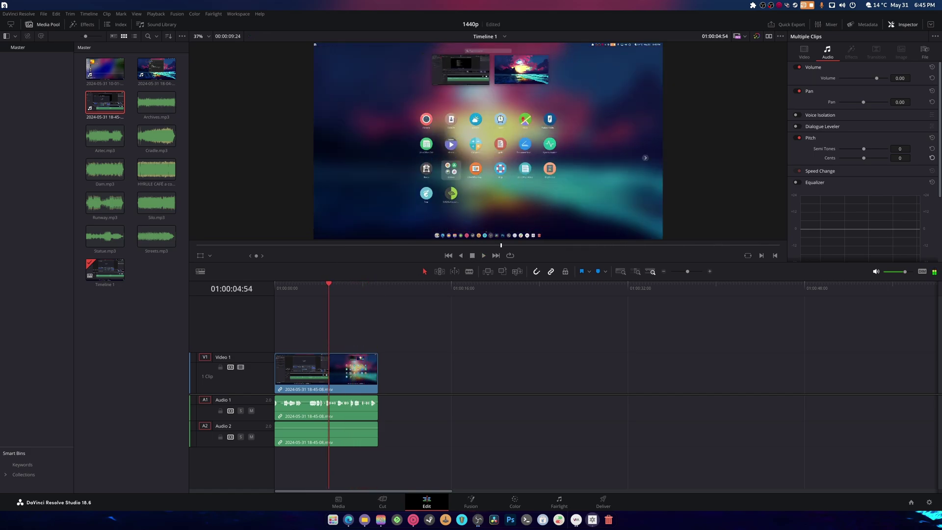
click(364, 519)
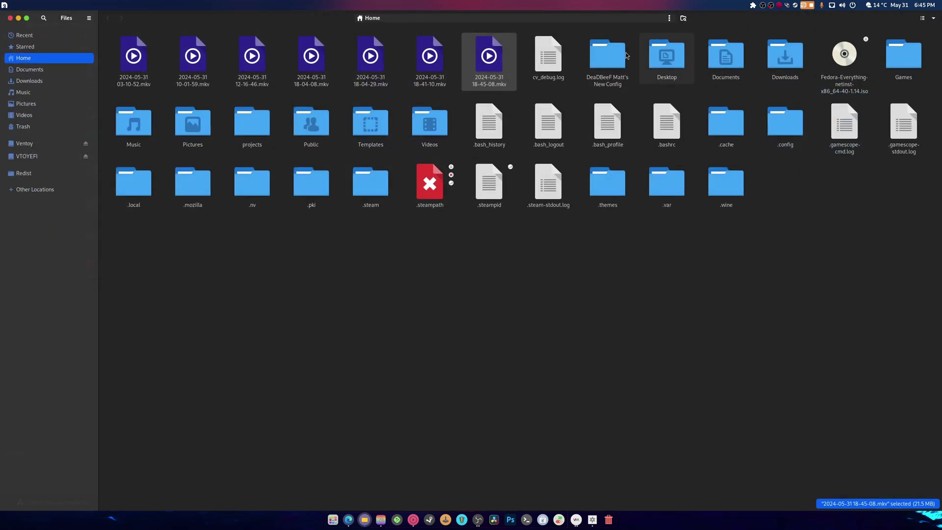
Check the .mkv's Audio and Video properties show AV1 and raw 24-bit PCM at 48 kHz
right_click(497, 79)
click(508, 199)
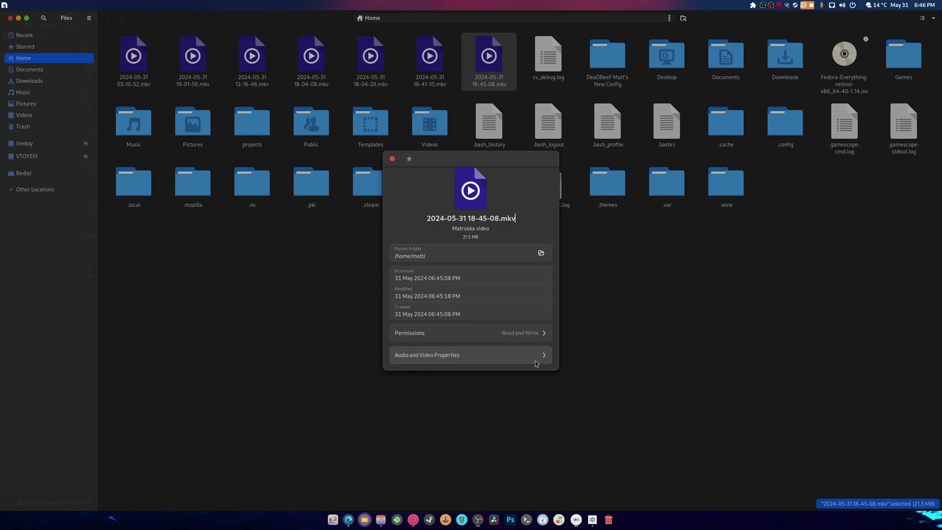
click(536, 363)
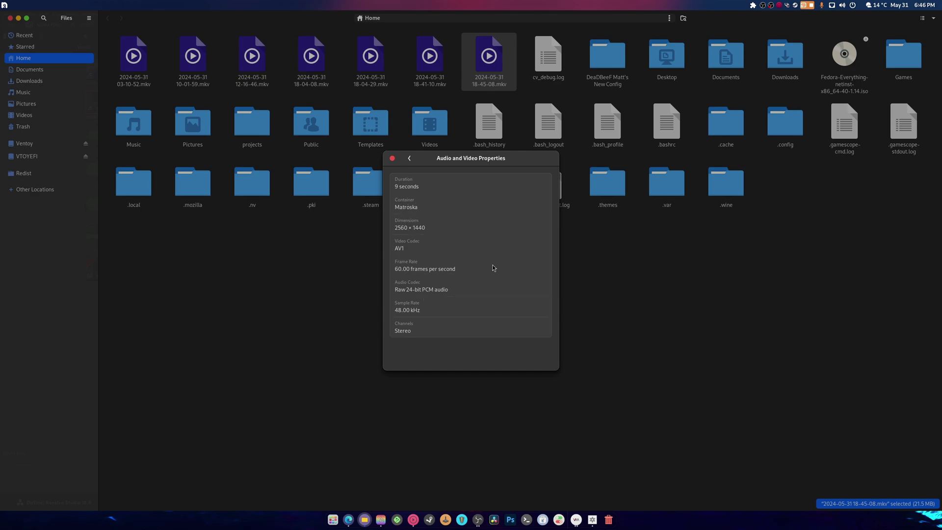
click(392, 159)
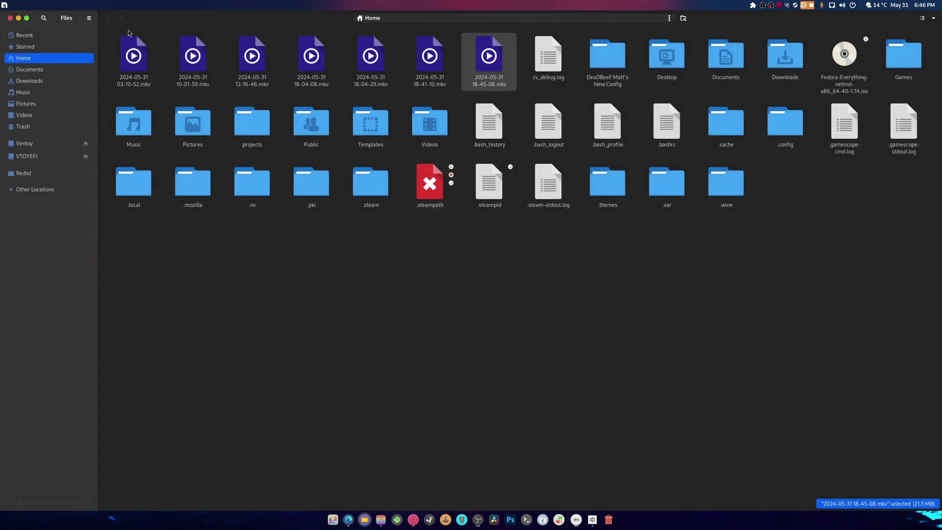
Close Files, confirm MKV format on the Deliver page's Video tab, and open Project Settings
click(9, 18)
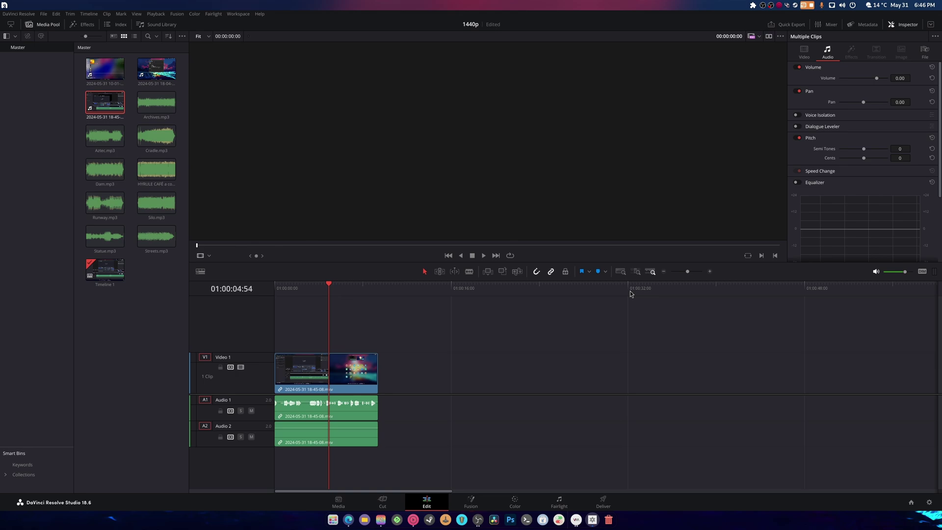
click(602, 500)
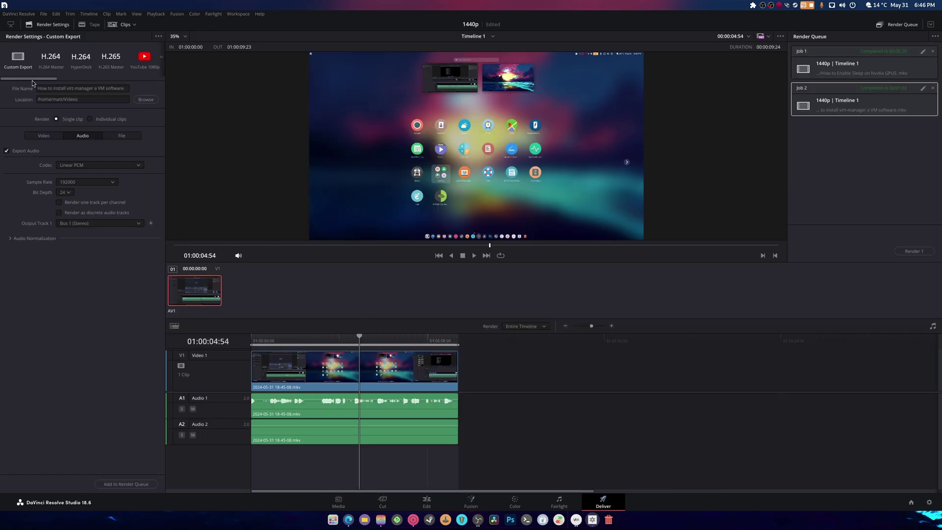
click(44, 135)
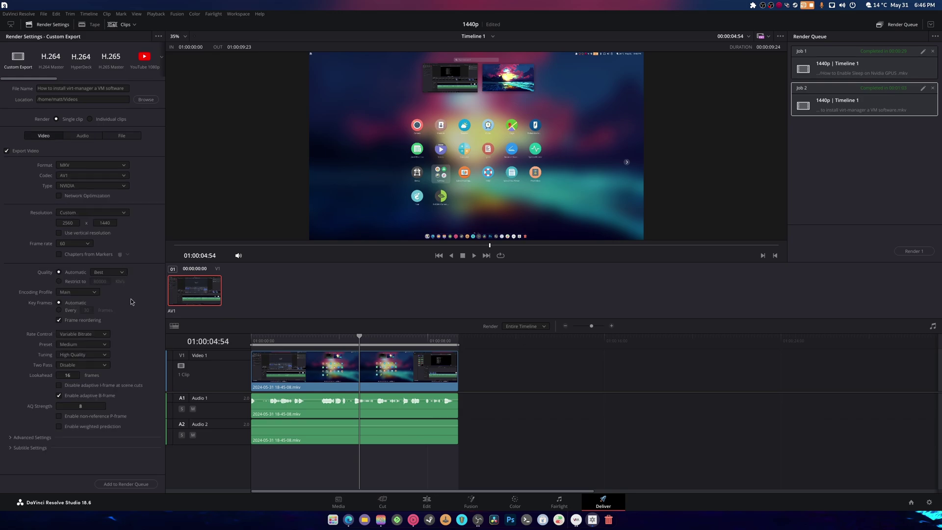
click(69, 165)
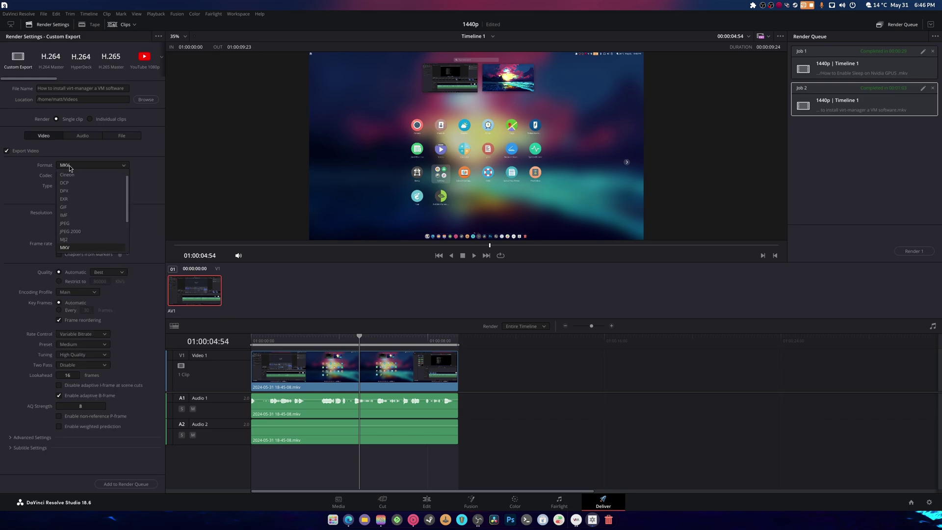
click(69, 167)
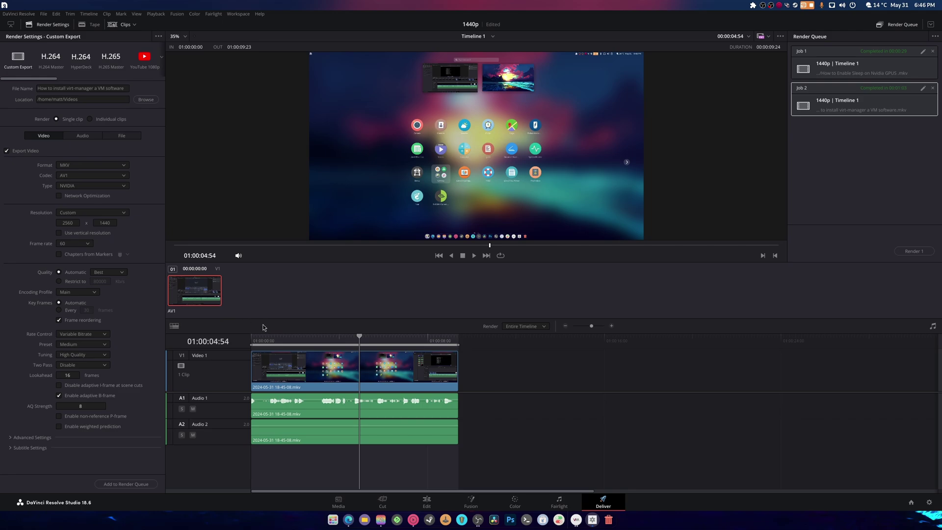
click(928, 503)
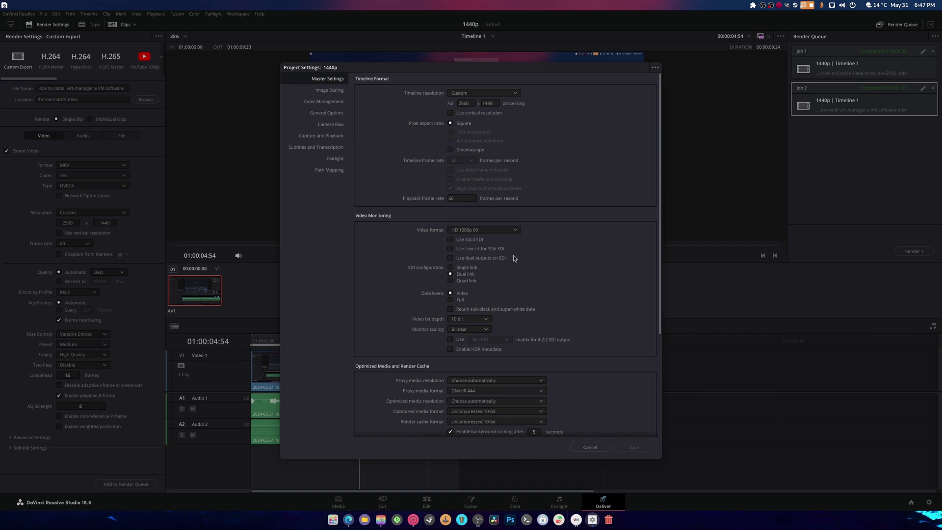
Pick a different Timeline resolution in Master Settings and save
click(465, 93)
click(472, 104)
click(634, 447)
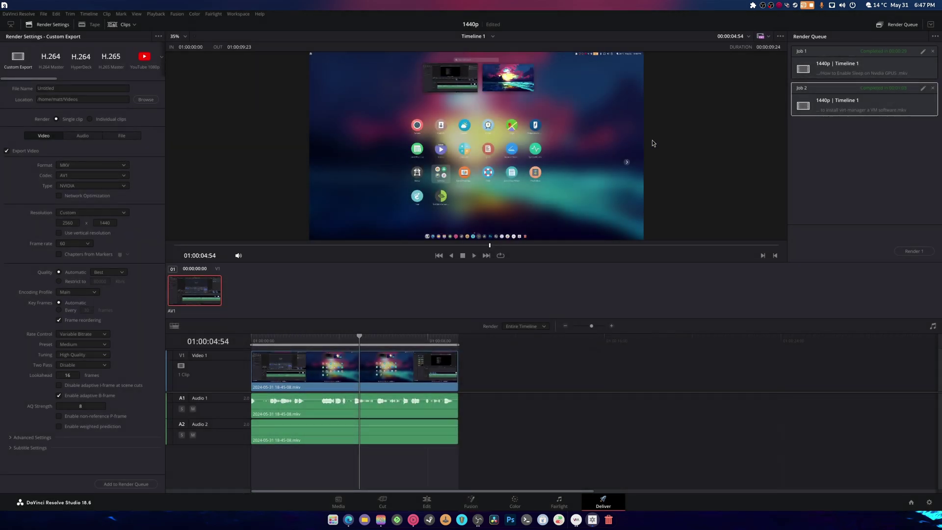